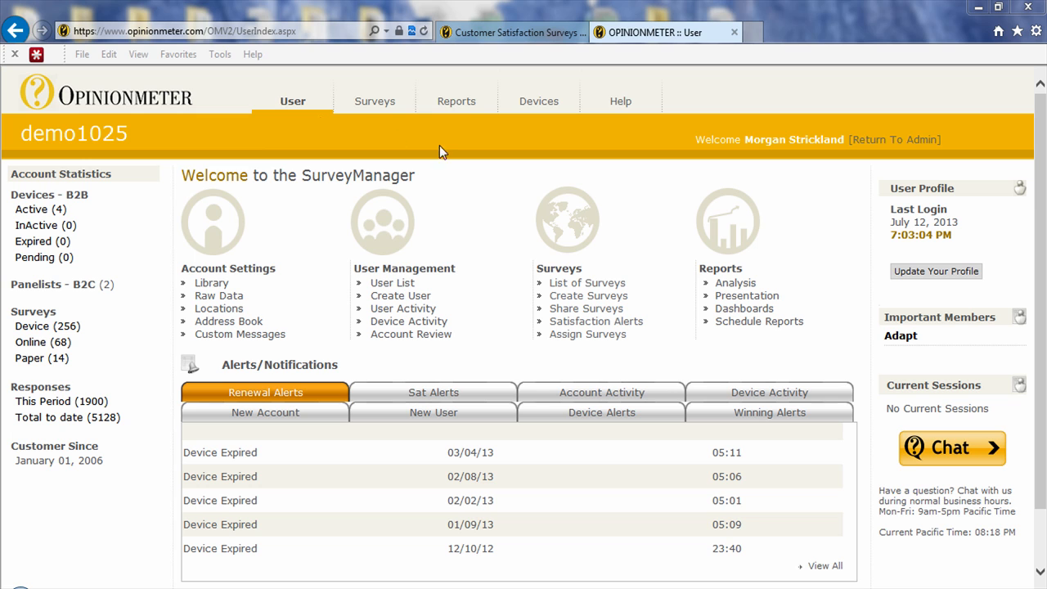
Open the Assign Survey to Device page in the Surveys section
click(381, 104)
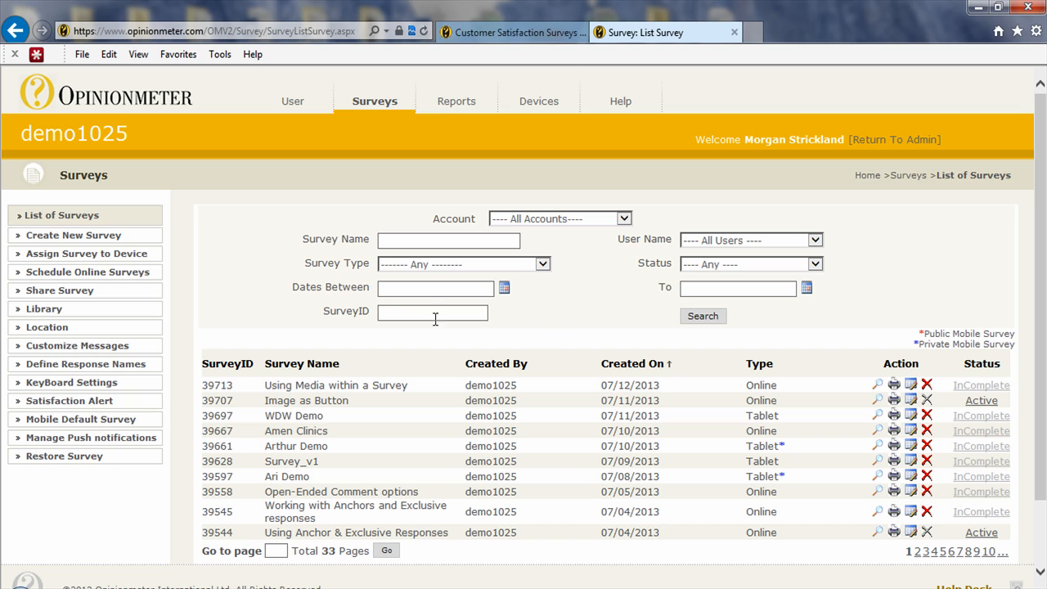
click(58, 258)
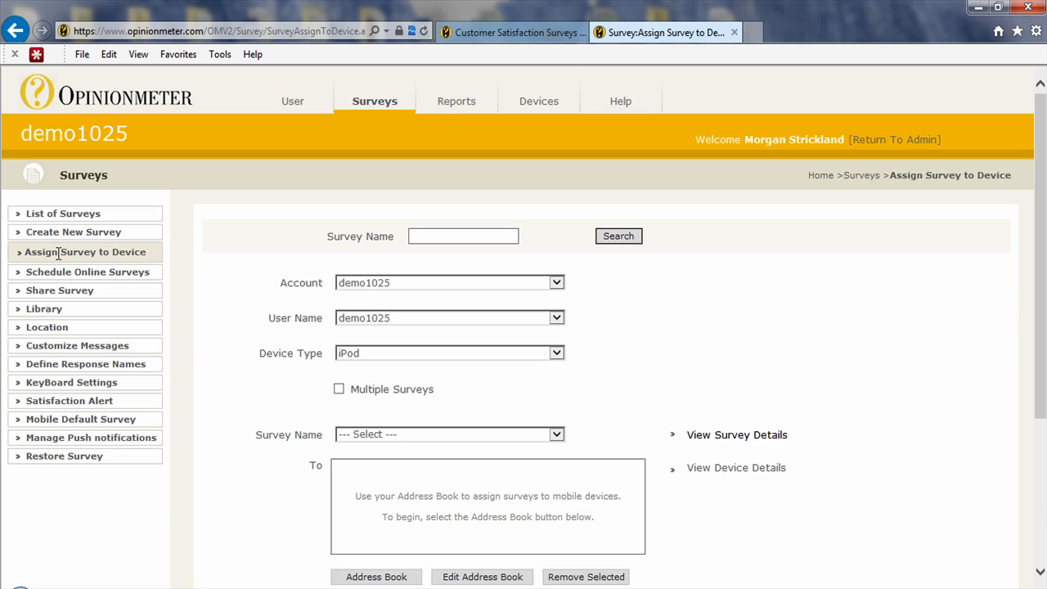
scroll(824, 397, down, 1)
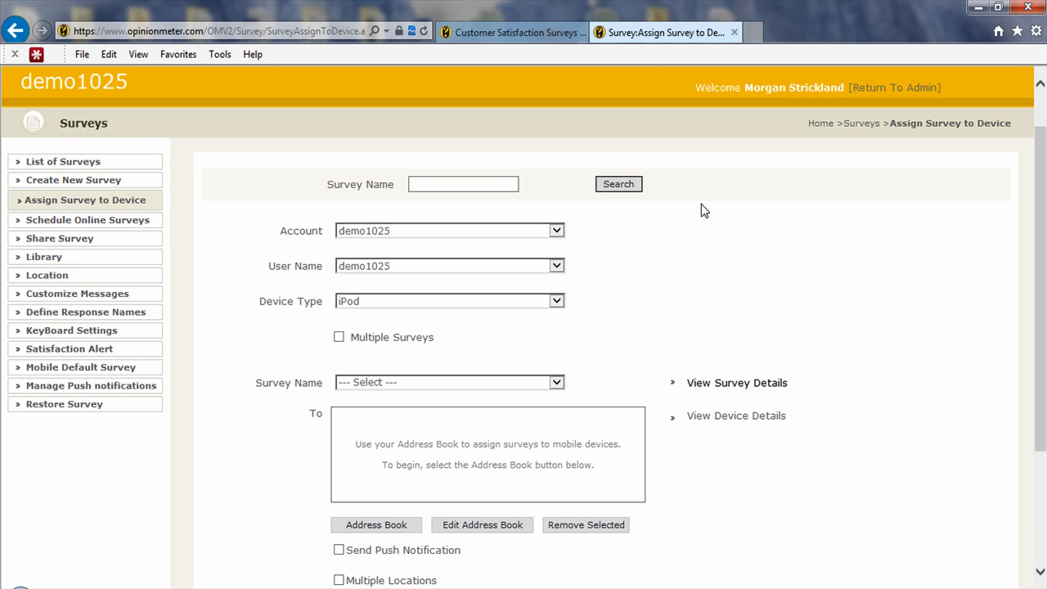
Choose demo1025 as account and user name, and set the device type to Tablet
click(557, 232)
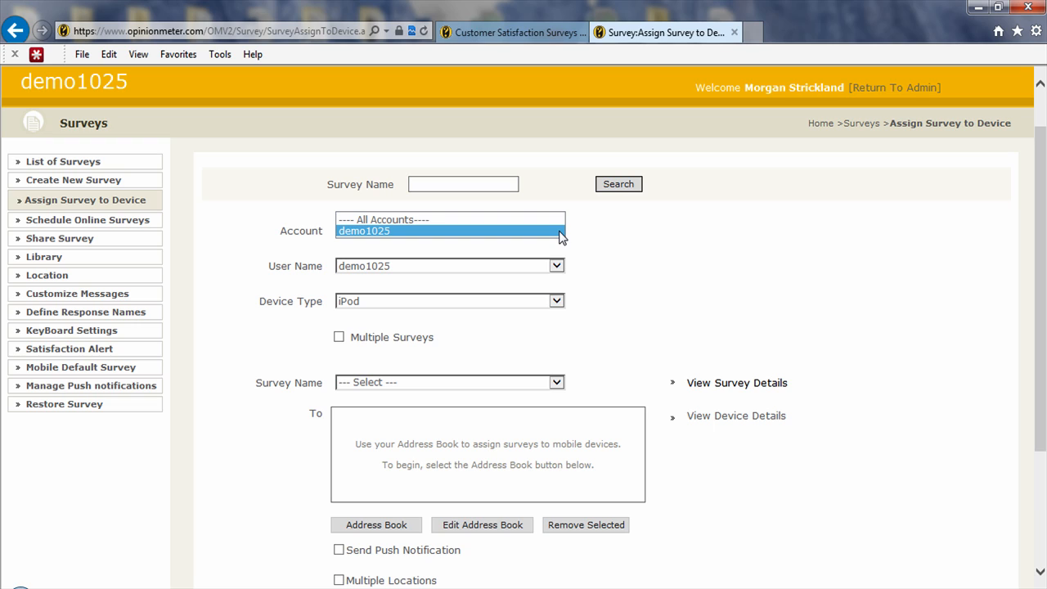
click(563, 236)
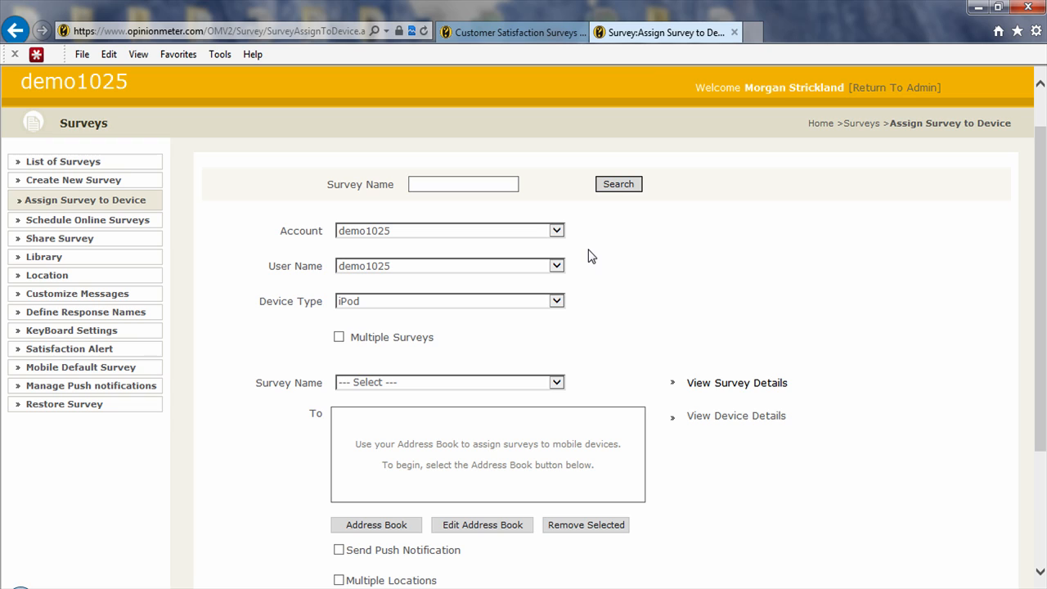
click(560, 268)
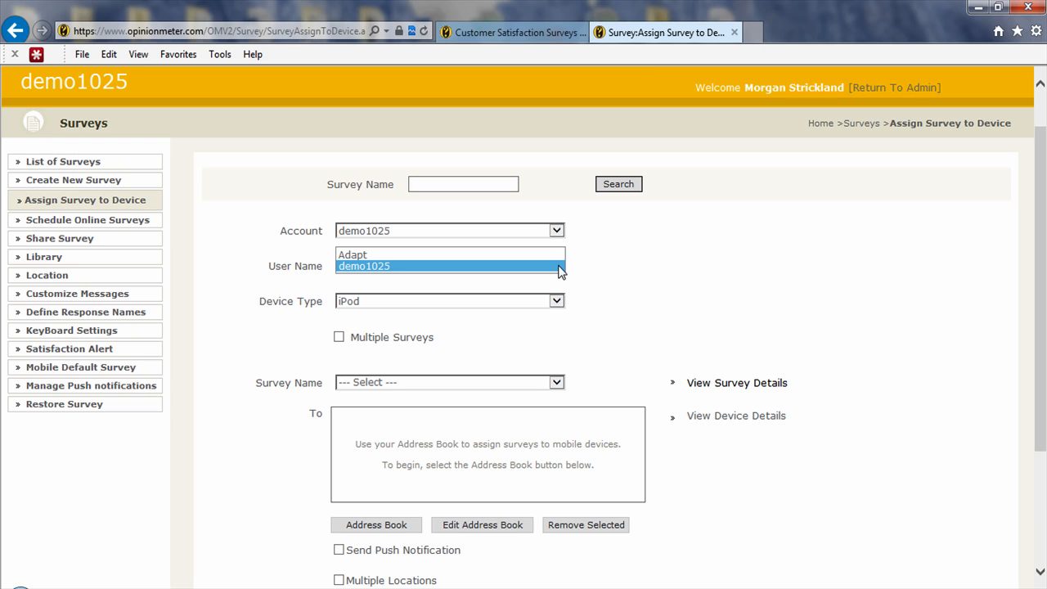
click(644, 288)
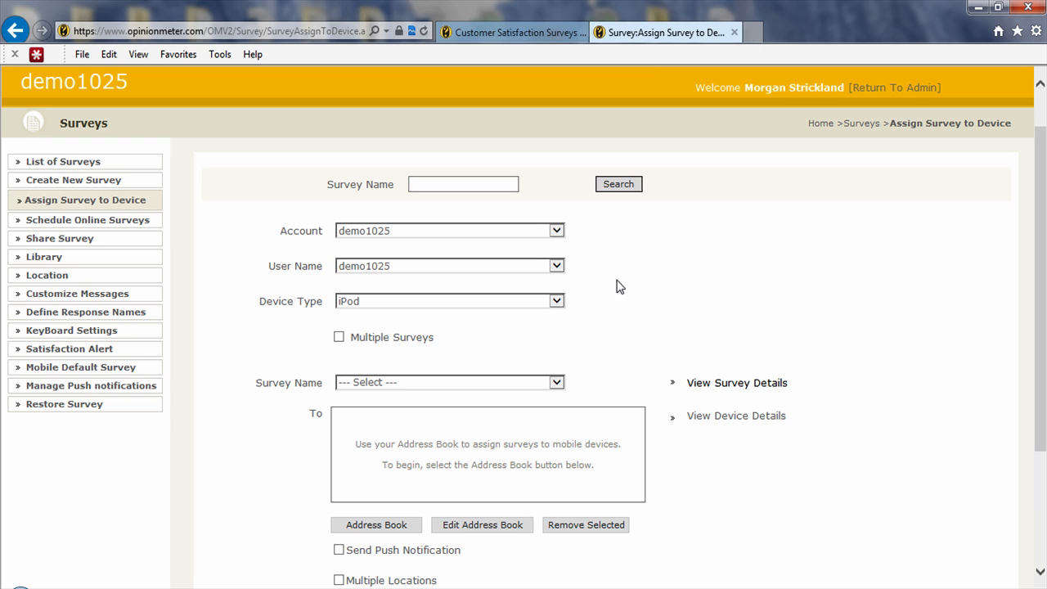
click(562, 302)
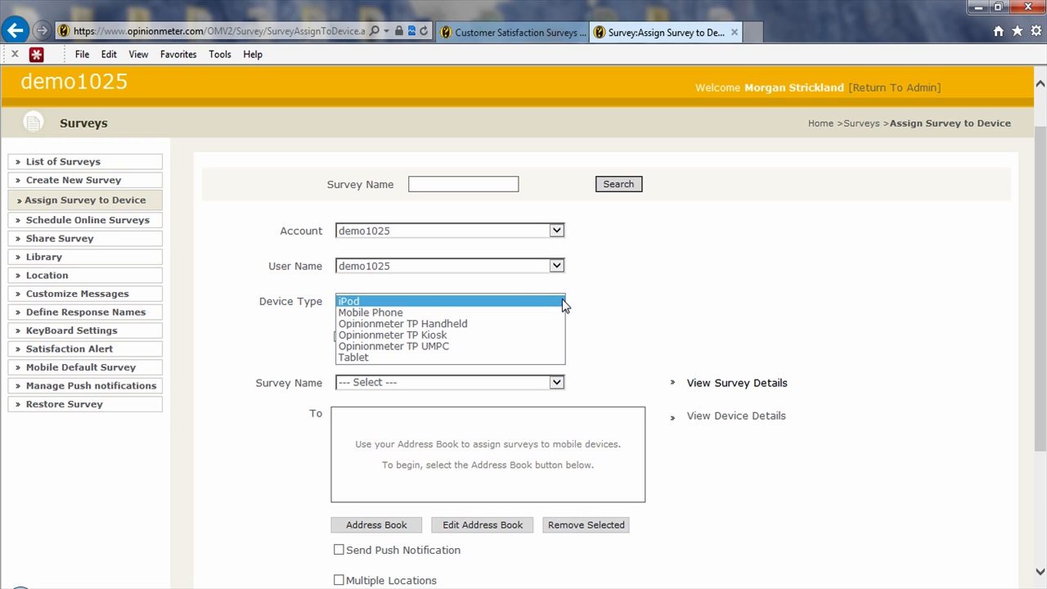
click(517, 357)
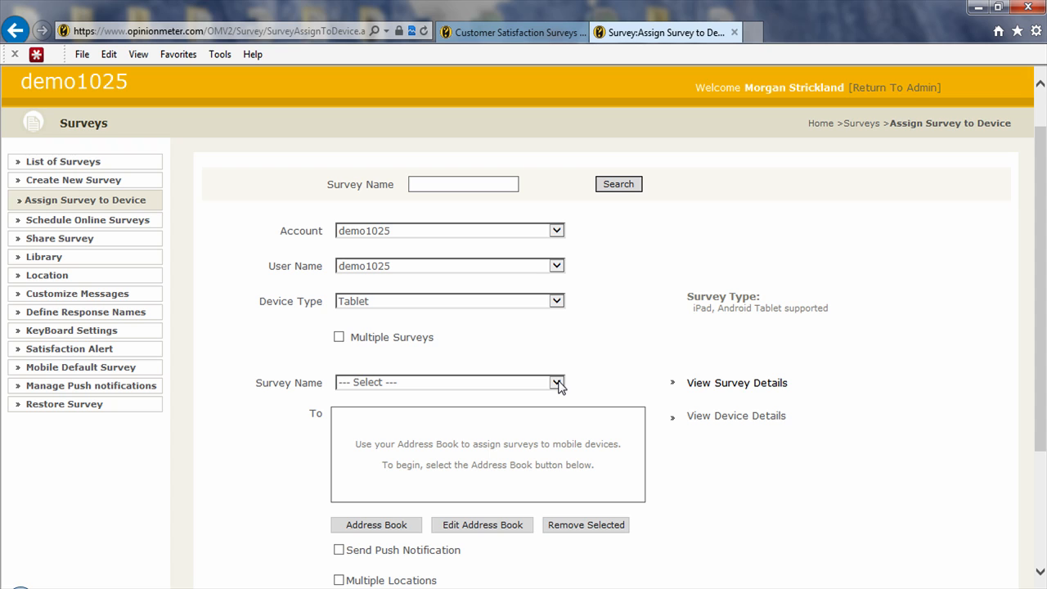
Enable the Multiple Surveys option so several surveys can be assigned at once
click(556, 383)
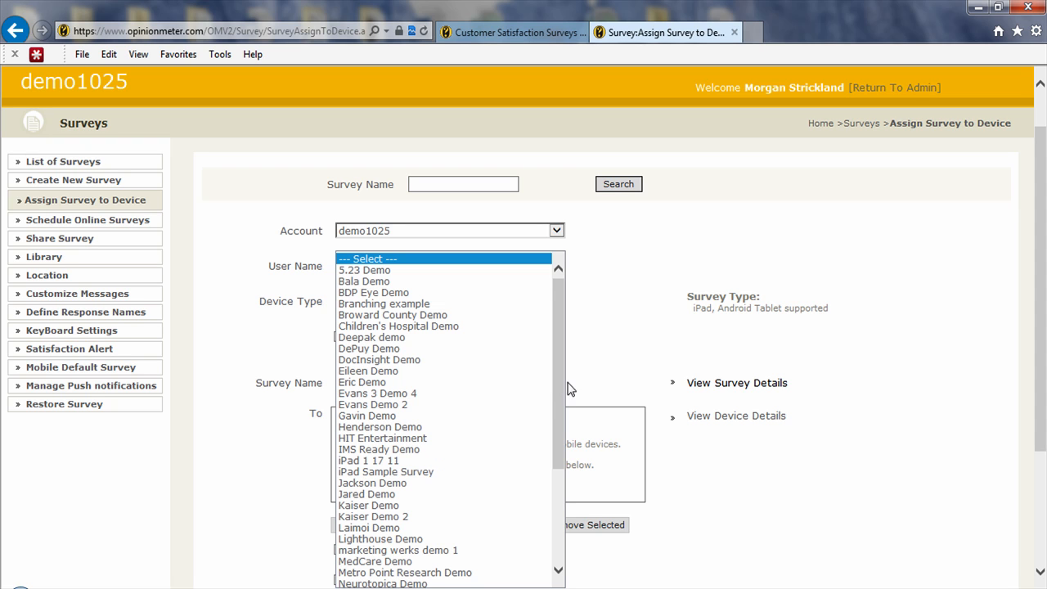
click(612, 385)
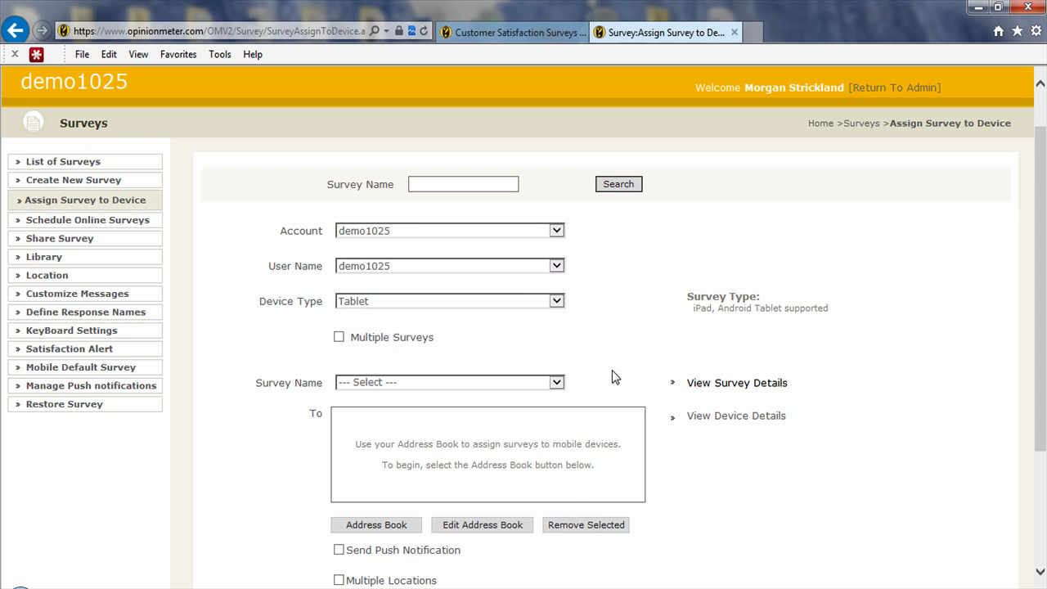
scroll(615, 377, down, 1)
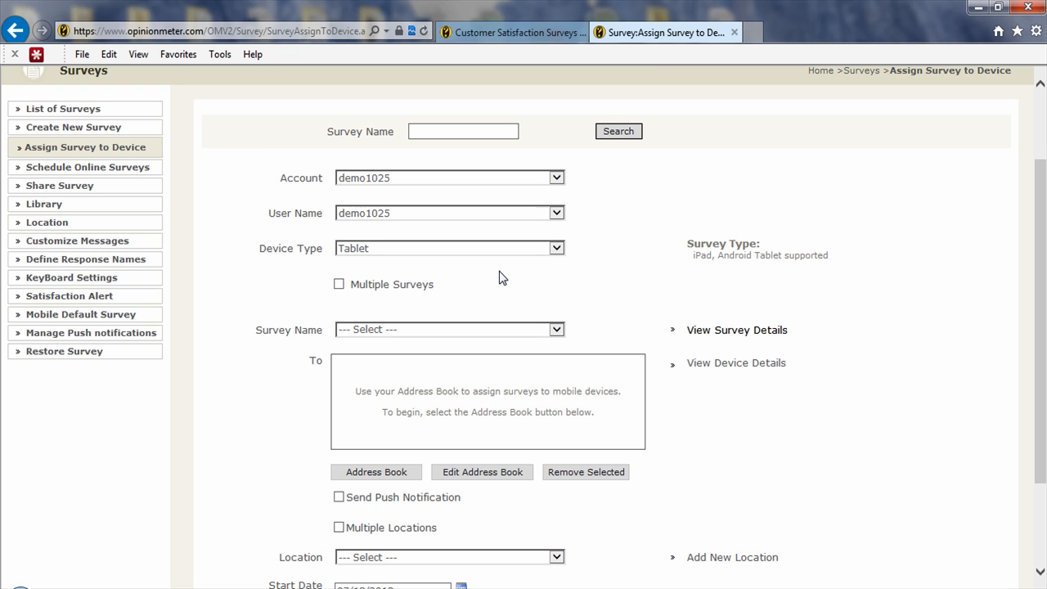
click(339, 284)
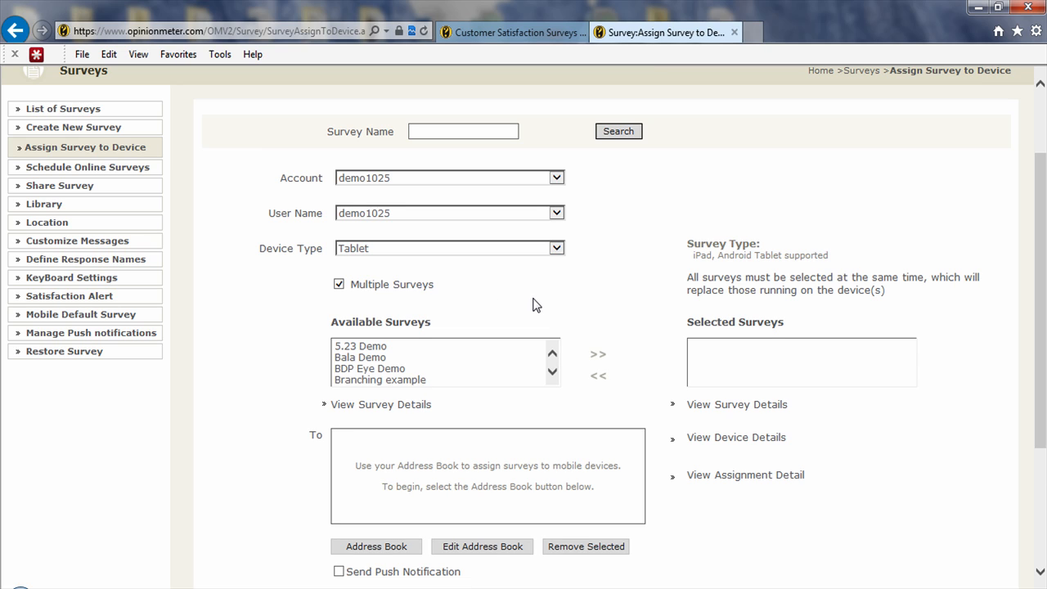
Move Children's Hospital Demo, DocInsight Demo and Eric Demo from available surveys into the selected surveys
click(467, 347)
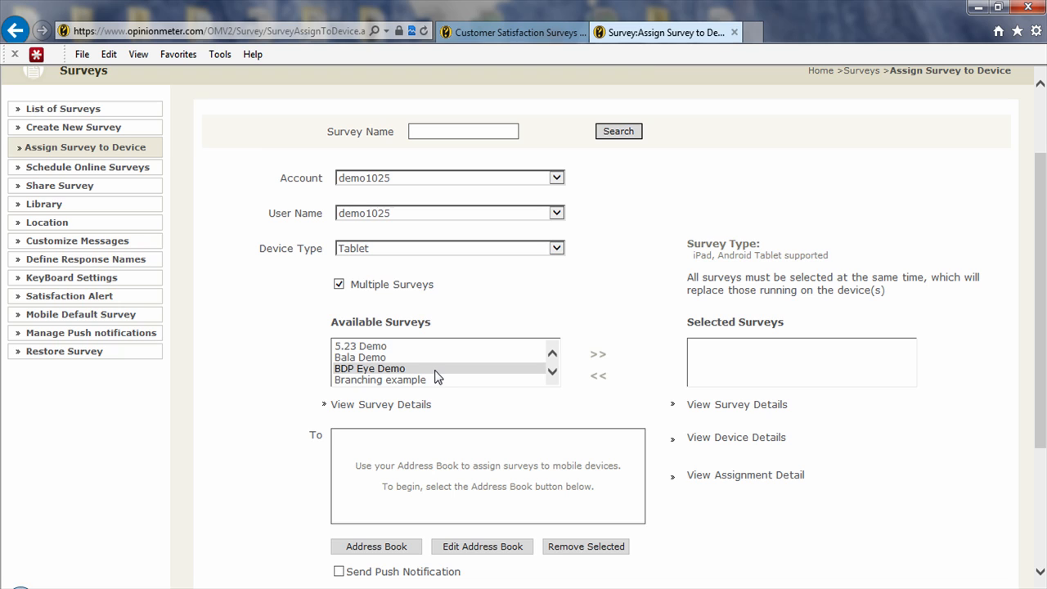
scroll(436, 369, down, 3)
scroll(436, 370, down, 1)
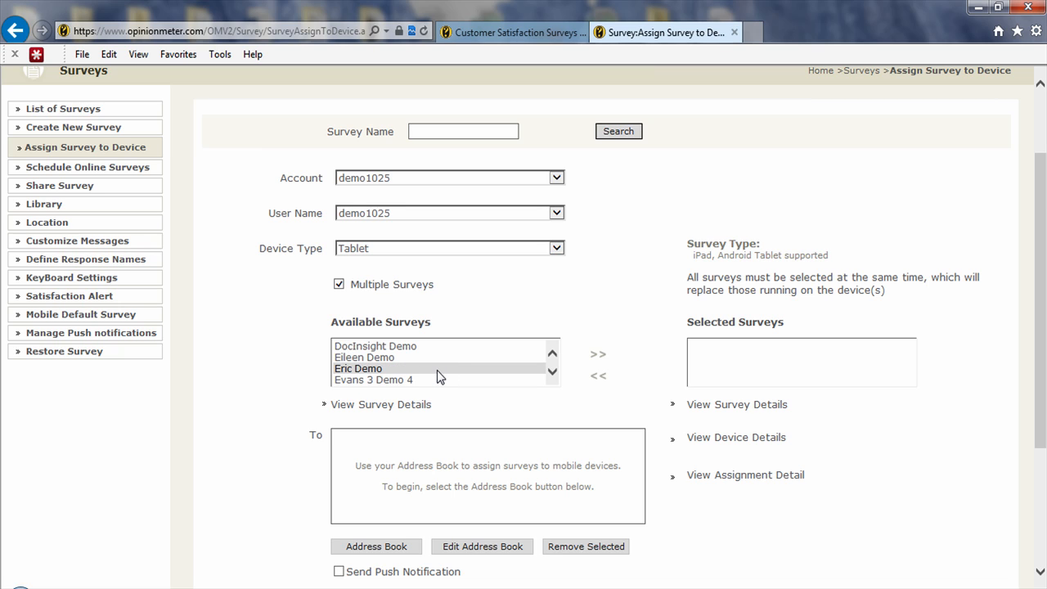
scroll(436, 369, up, 2)
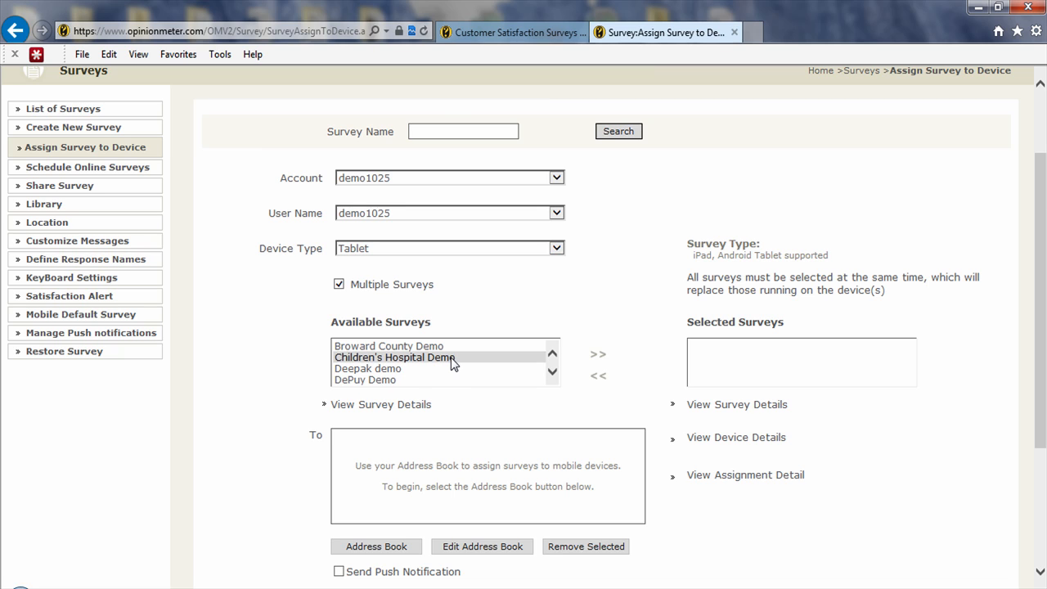
click(453, 358)
scroll(451, 357, down, 1)
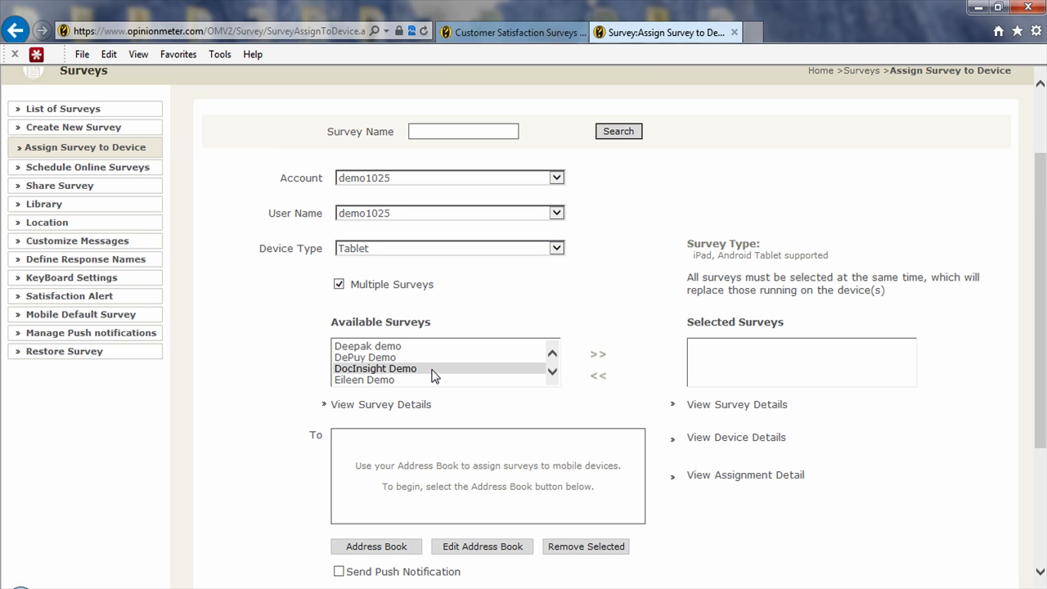
click(432, 370)
scroll(446, 373, down, 1)
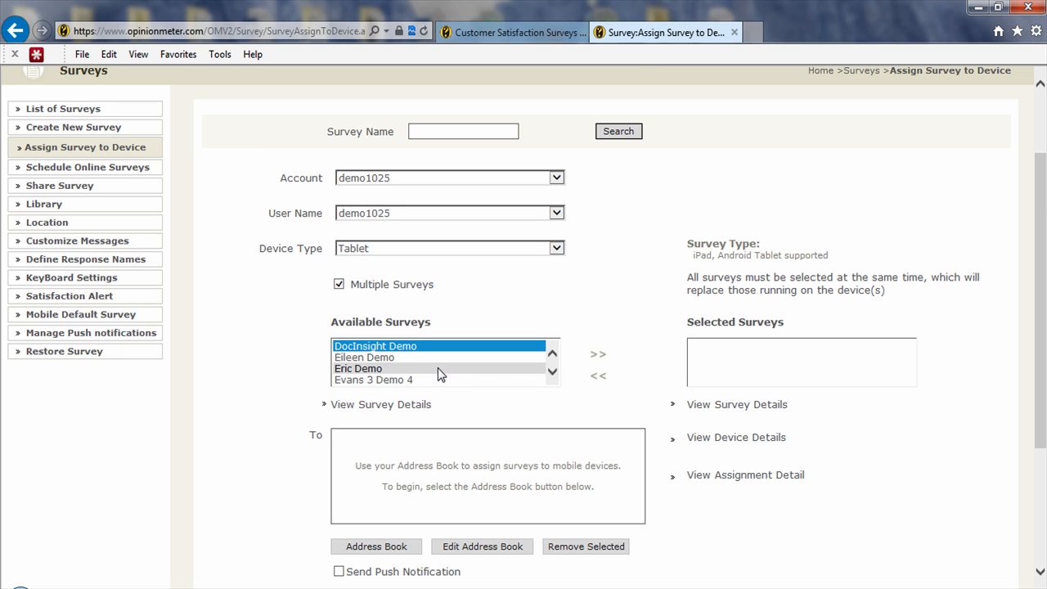
ctrl+click(438, 368)
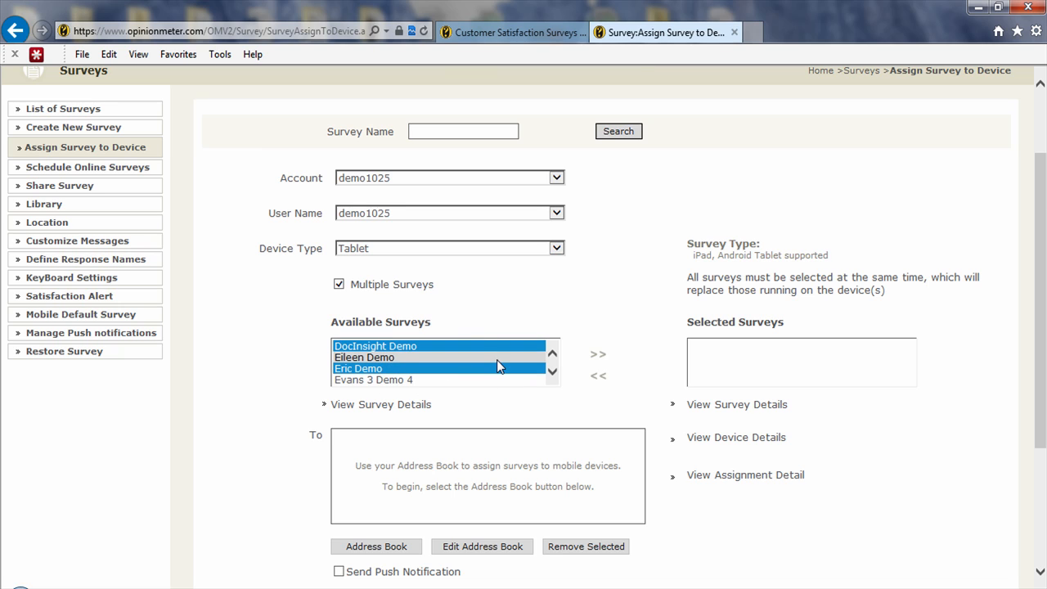
scroll(499, 366, up, 2)
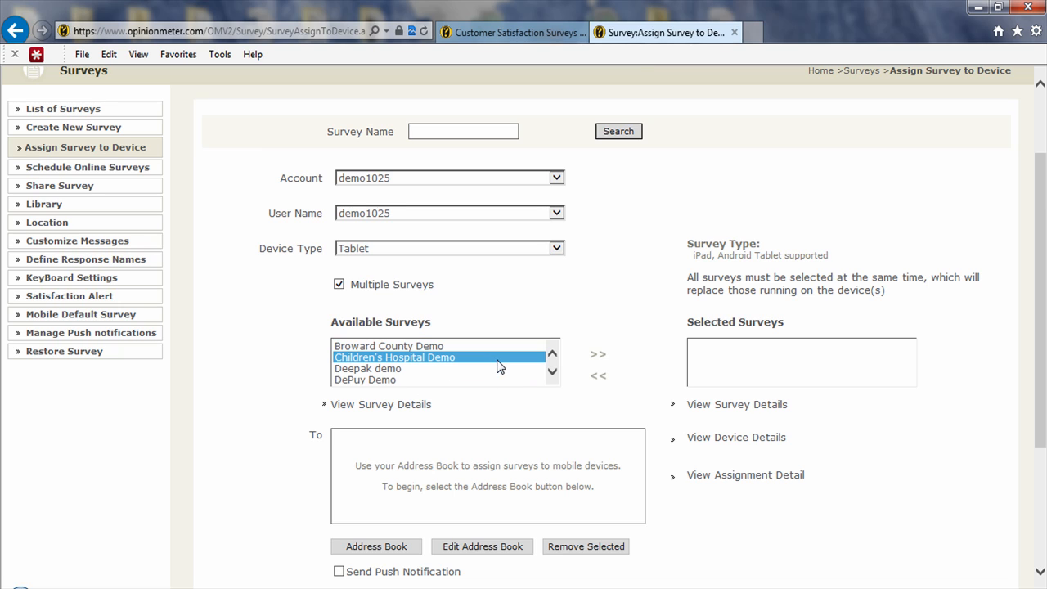
click(599, 357)
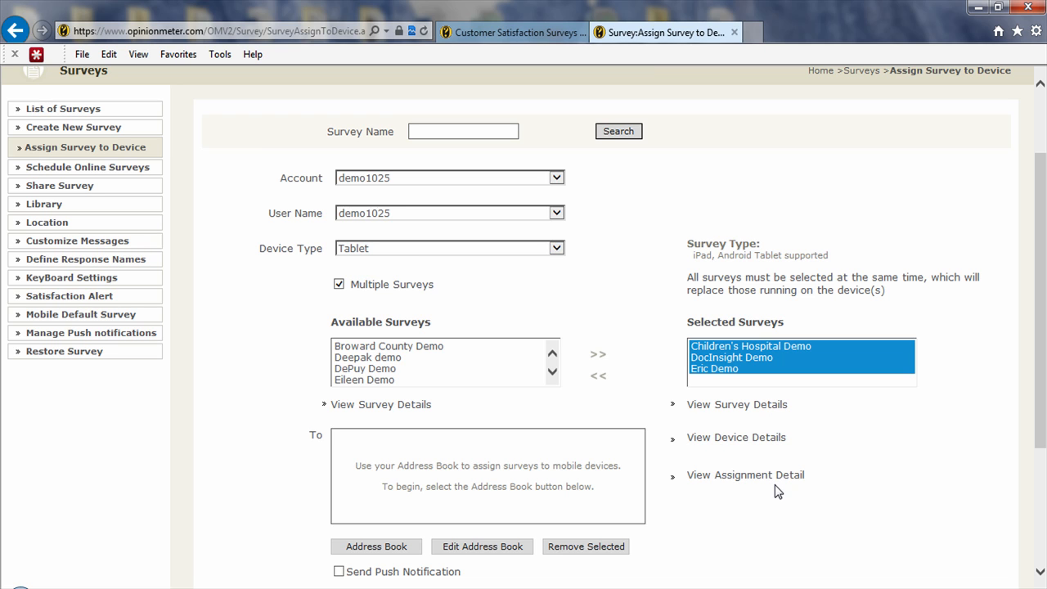
Open the address book and tick the tablet device's contact row
scroll(774, 484, down, 3)
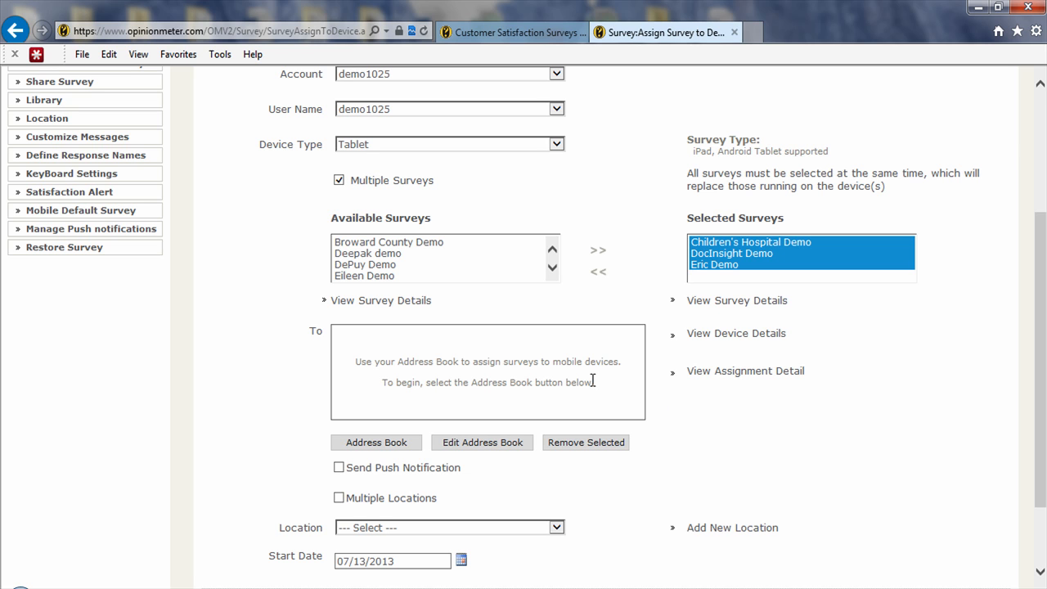
click(369, 445)
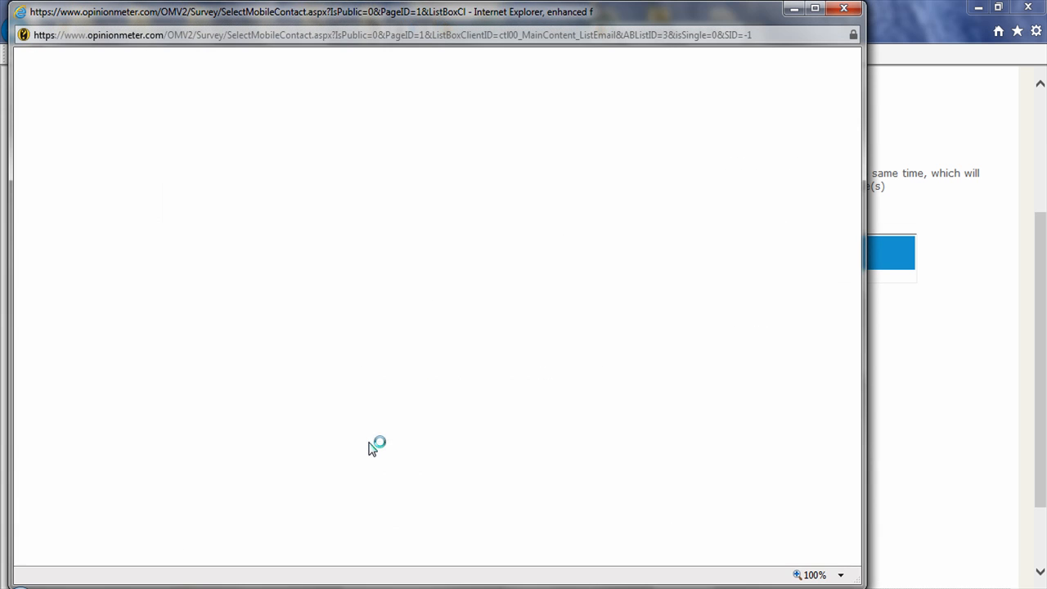
drag(863, 380, 899, 380)
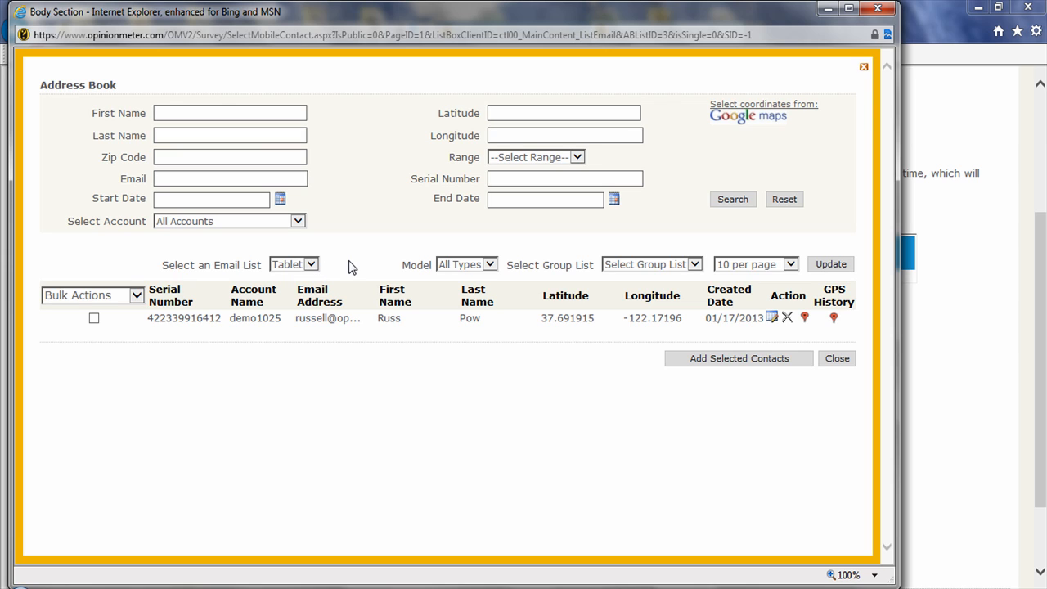
click(94, 318)
View the device's location on the map and its GPS history
click(805, 319)
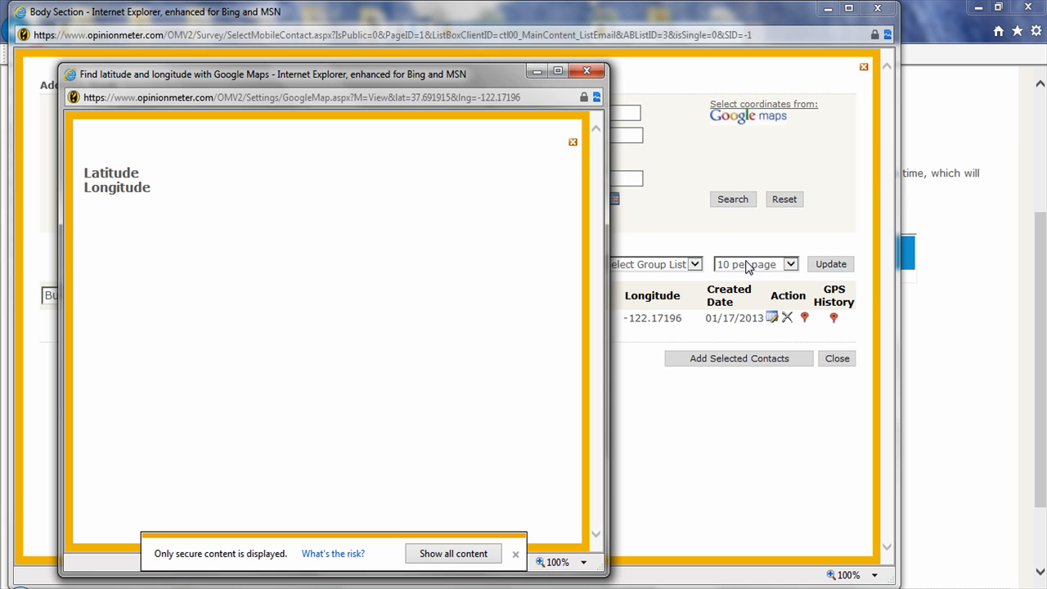
click(443, 559)
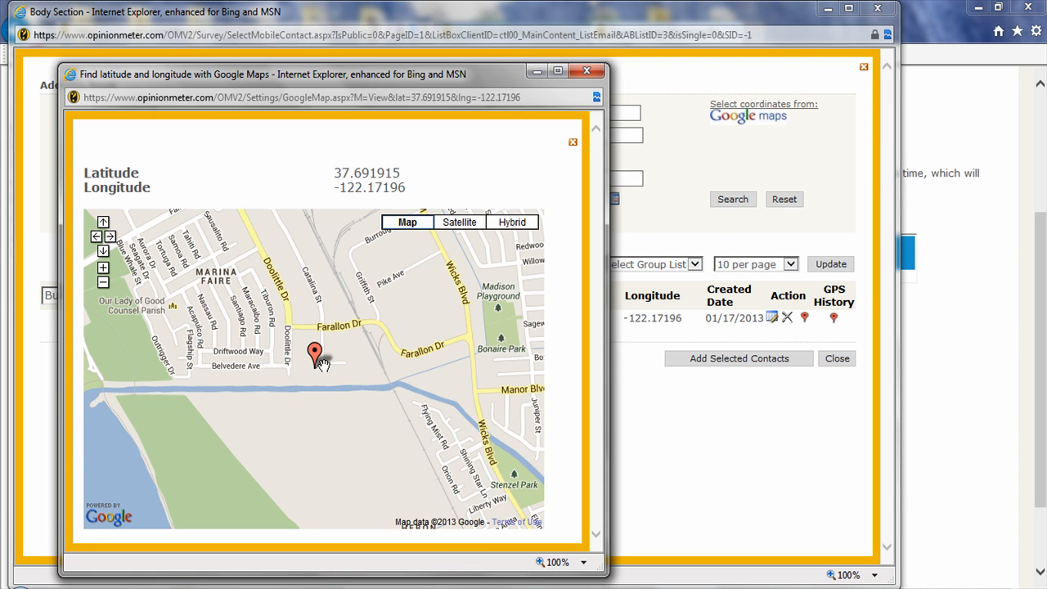
click(586, 71)
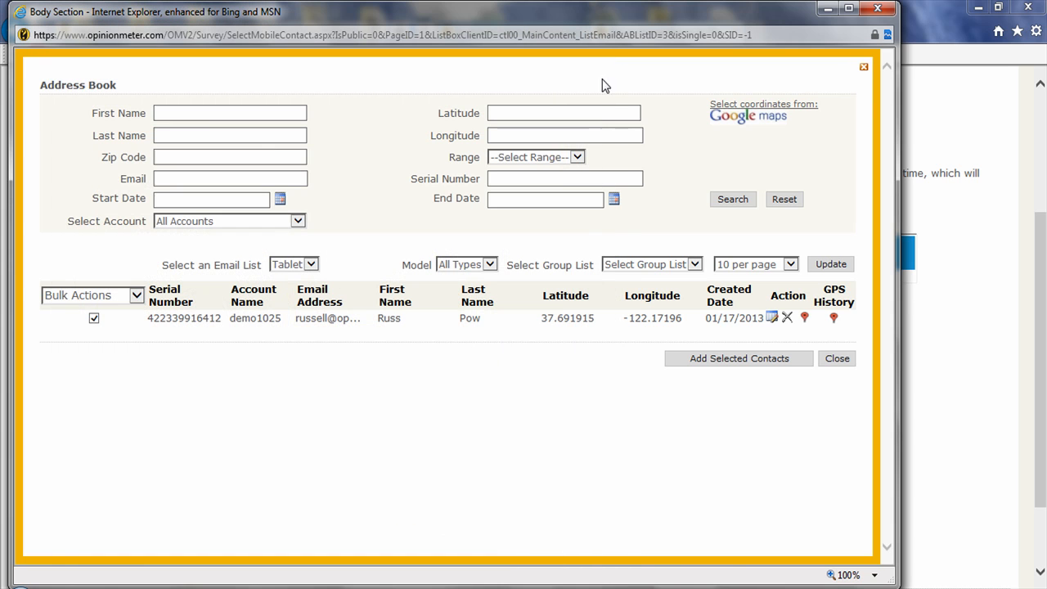
click(833, 320)
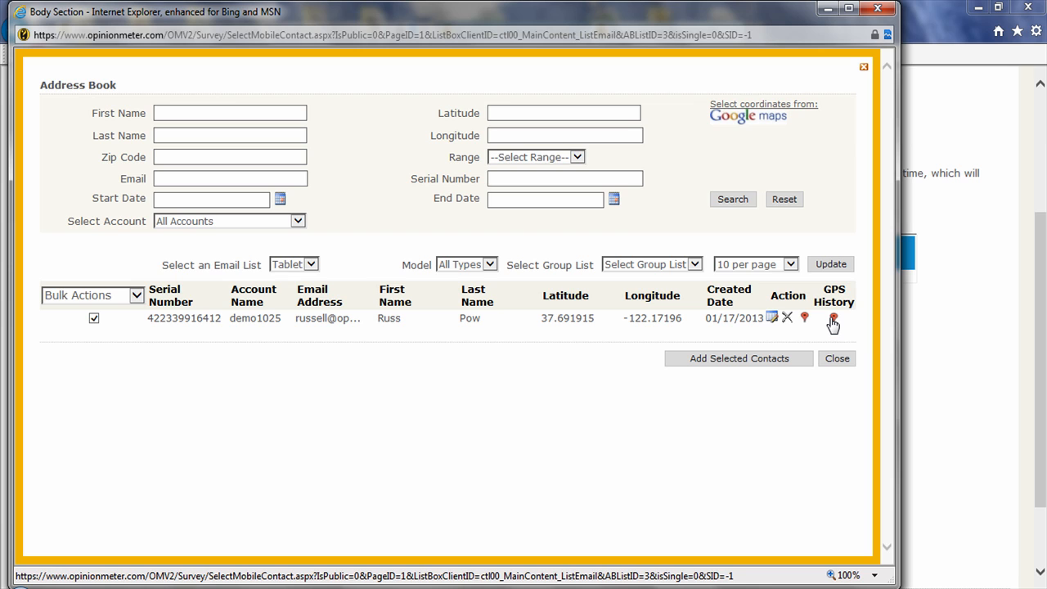
Add the selected contact as a recipient and close the address book
click(766, 361)
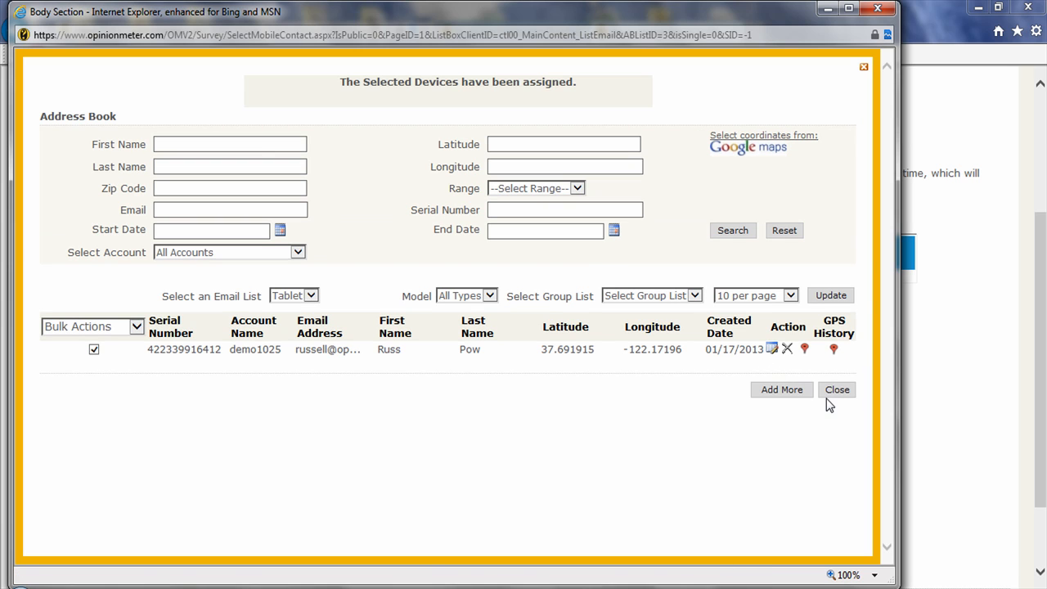
click(845, 392)
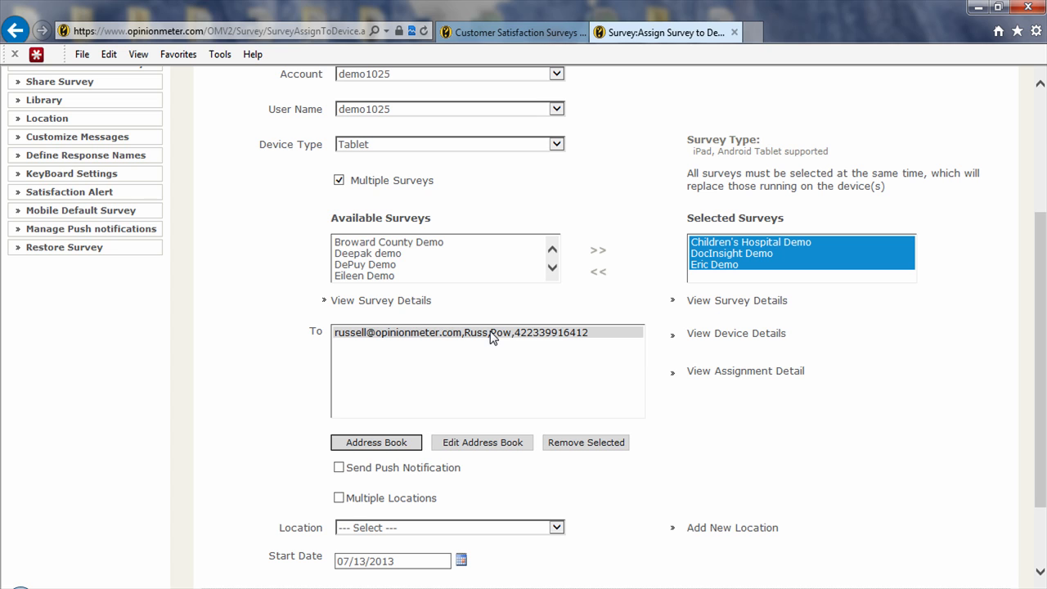
Enable the Multiple Locations option for the assignment
scroll(750, 462, down, 1)
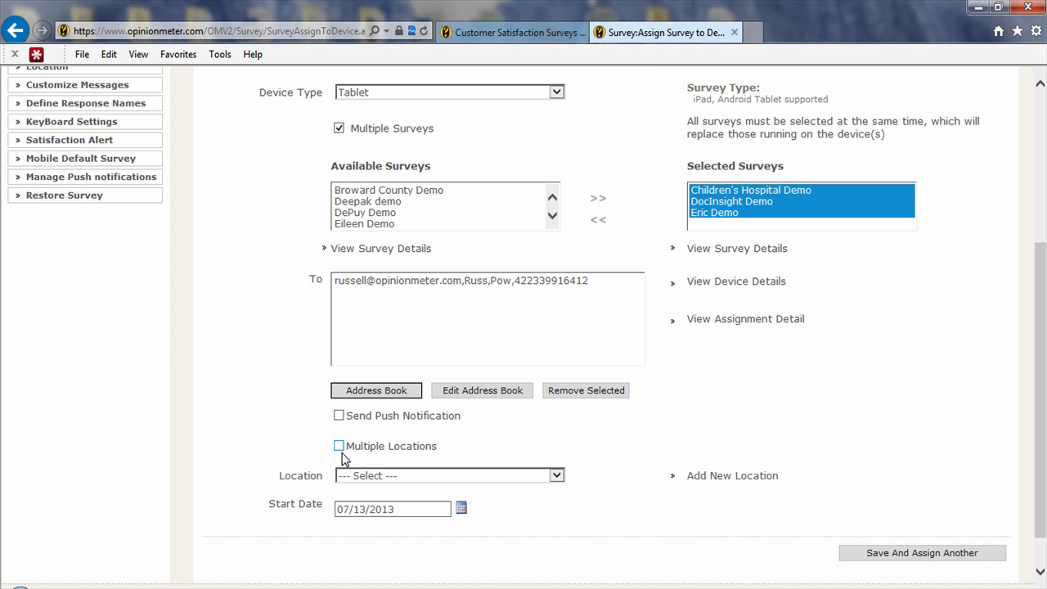
click(379, 485)
click(601, 495)
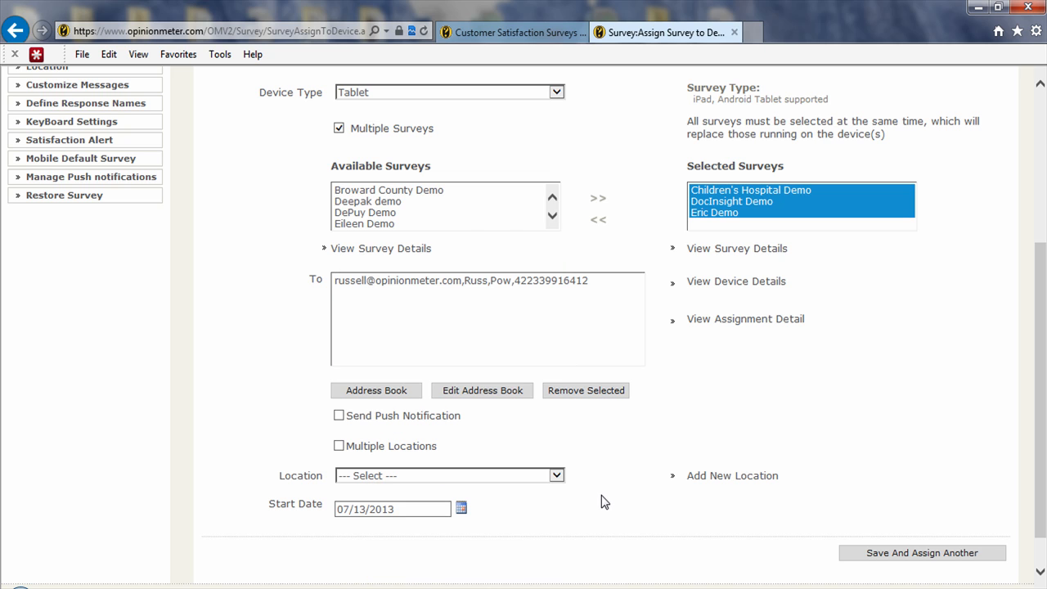
click(338, 445)
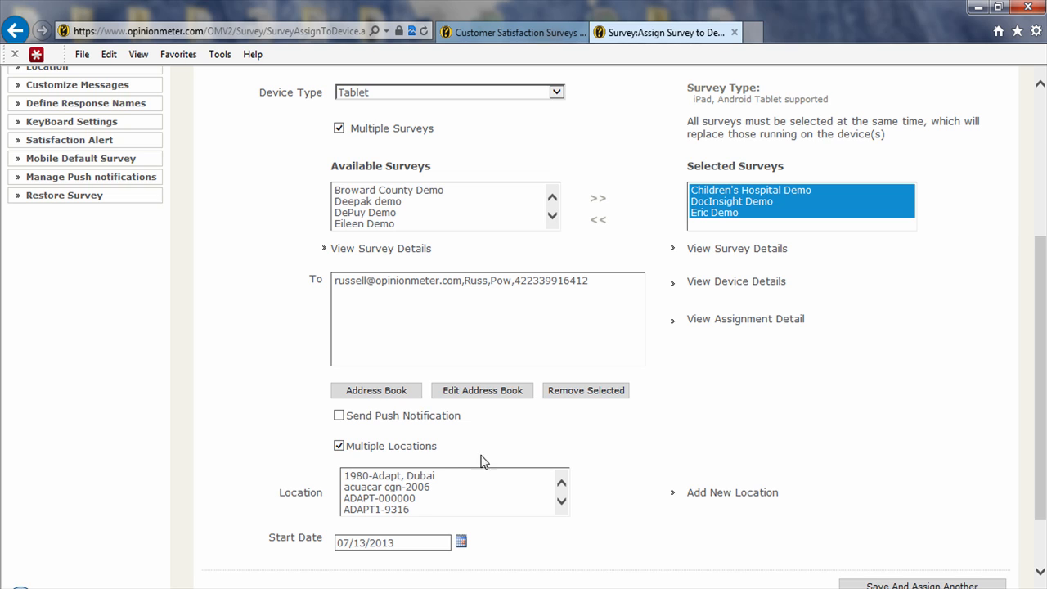
Select the Calistoga-94515 and Campbell, CA-95008 locations in the Location list
scroll(464, 487, down, 2)
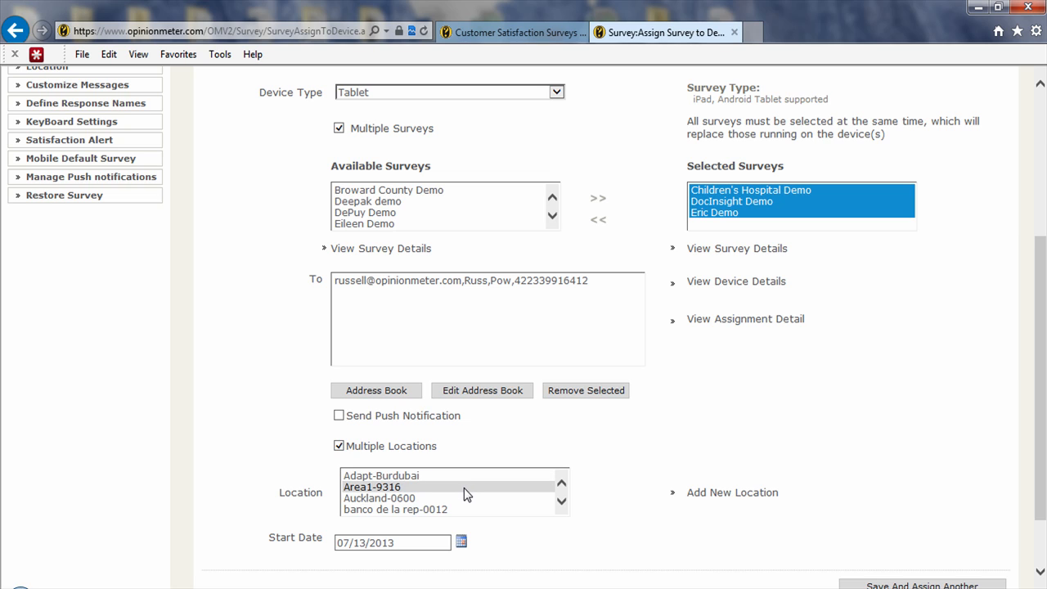
scroll(464, 488, down, 1)
click(453, 496)
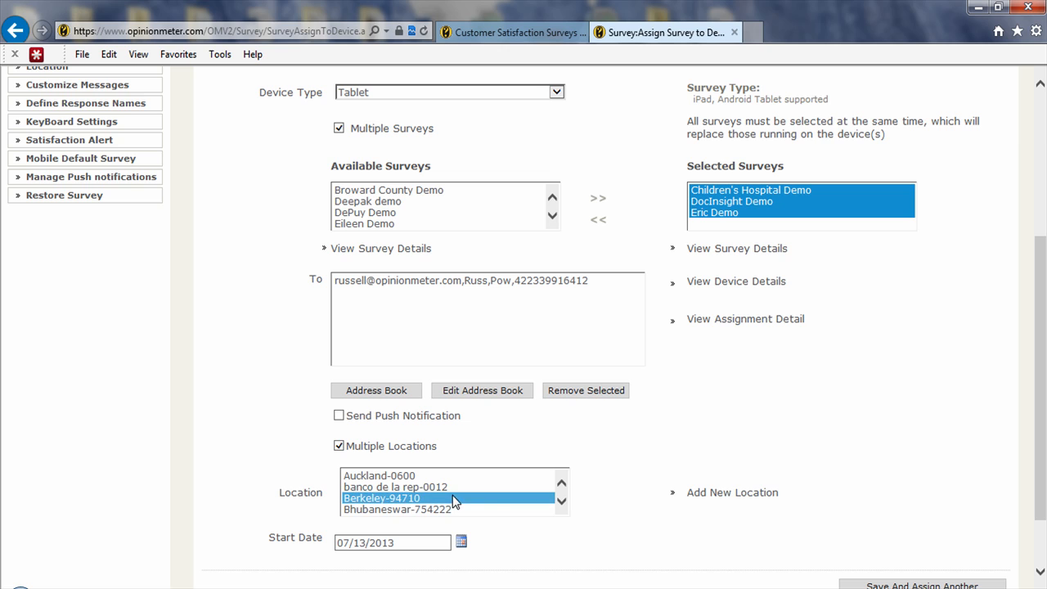
scroll(528, 493, down, 1)
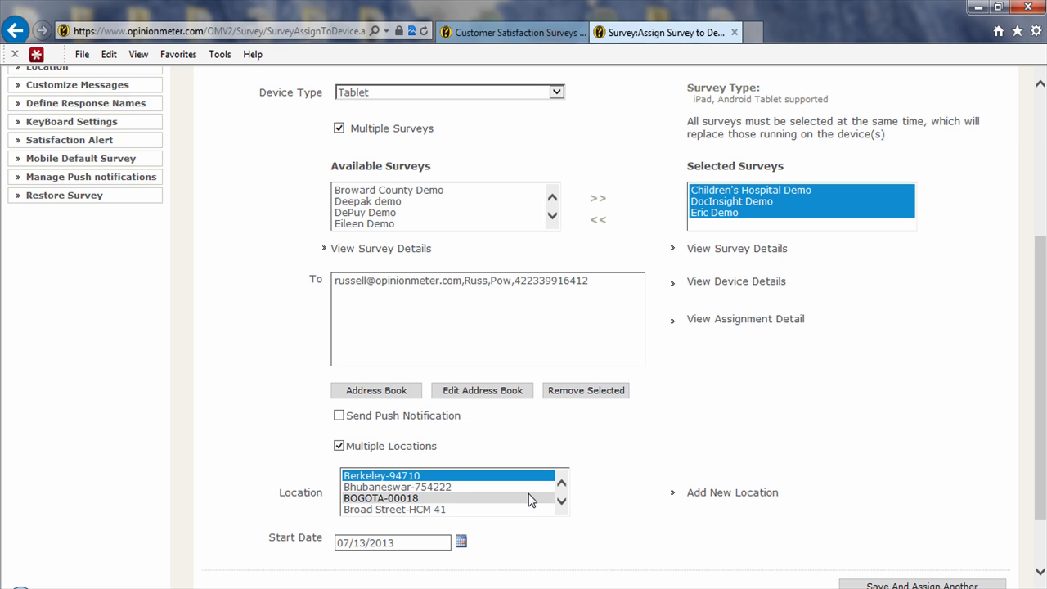
scroll(528, 493, down, 1)
ctrl+click(448, 509)
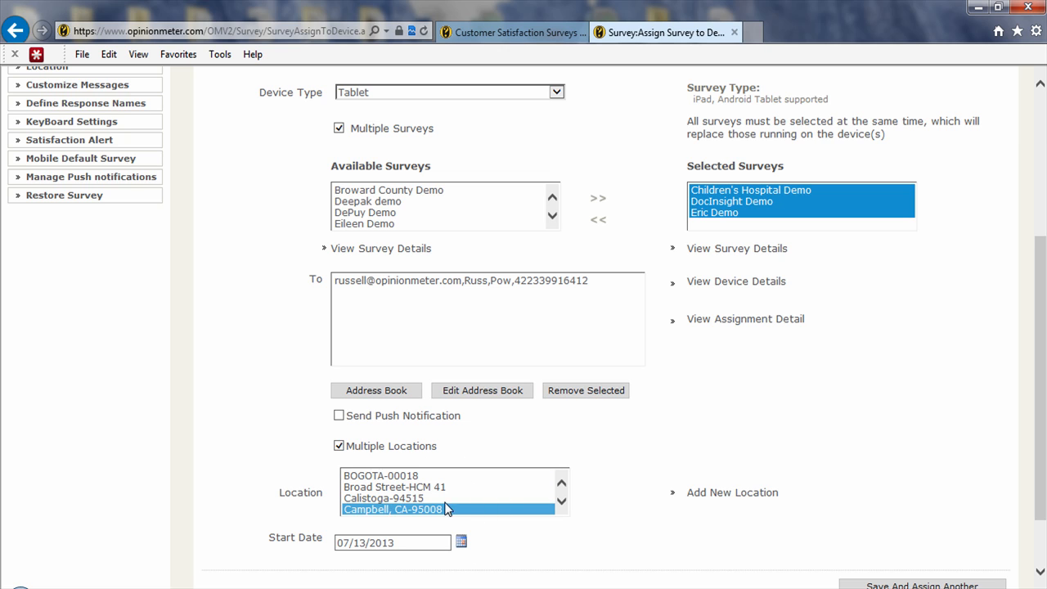
ctrl+click(425, 498)
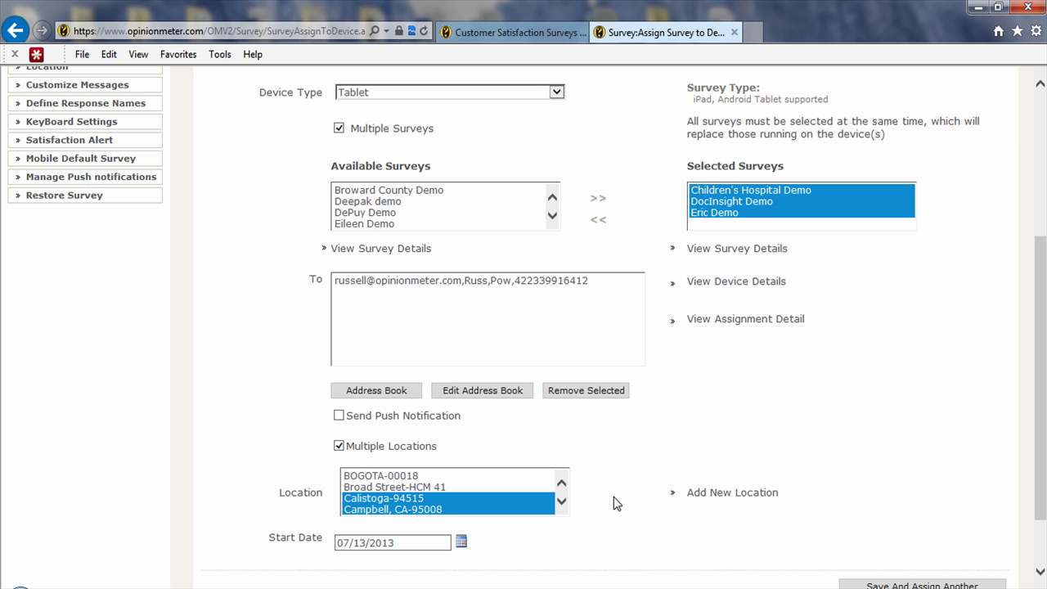
Save the survey assignment and start another one
scroll(613, 497, down, 1)
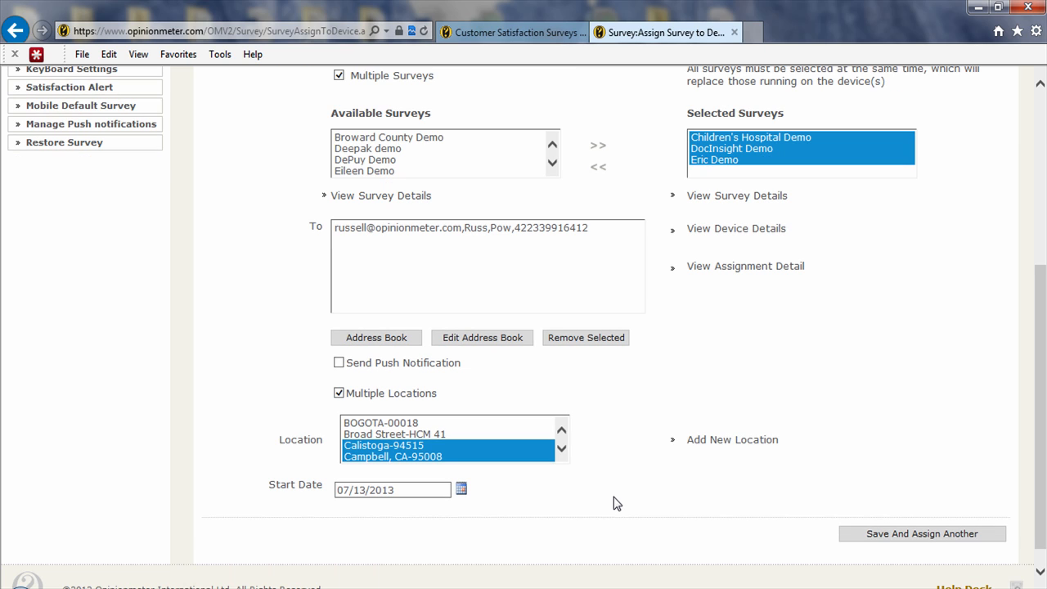
click(923, 538)
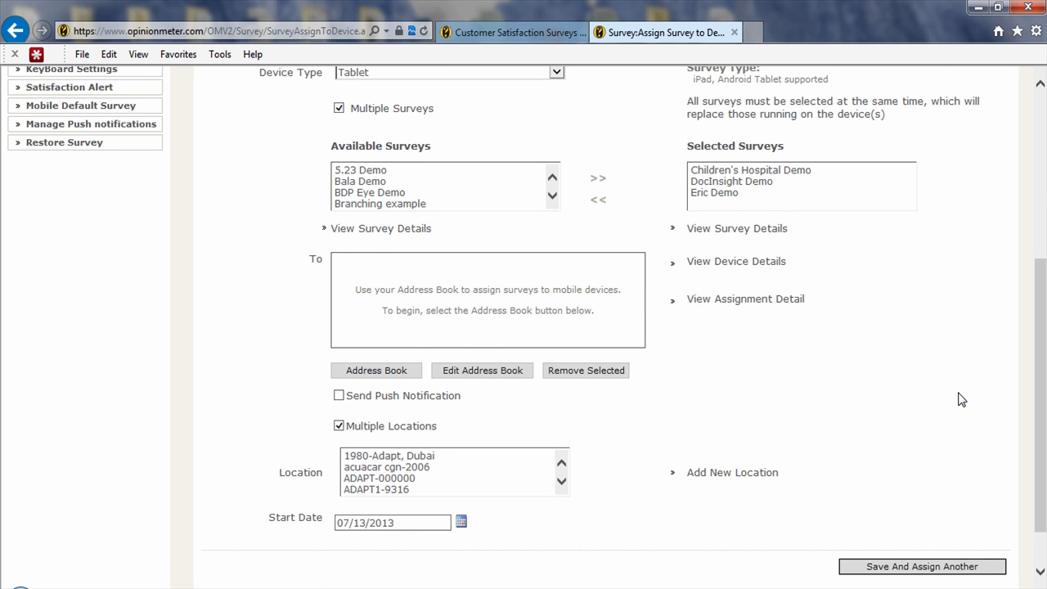
scroll(961, 399, up, 2)
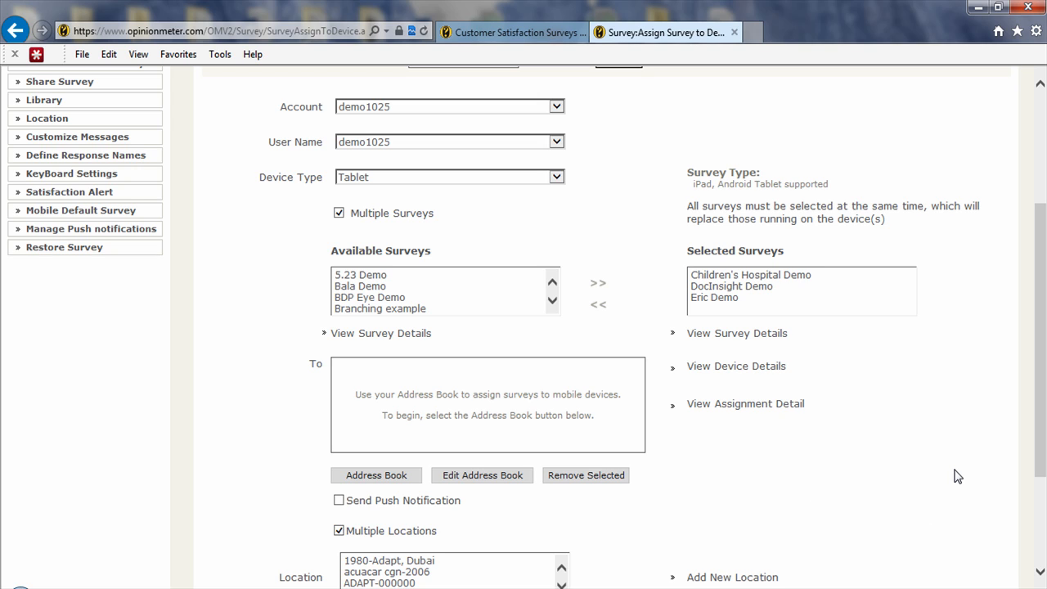
scroll(958, 452, up, 1)
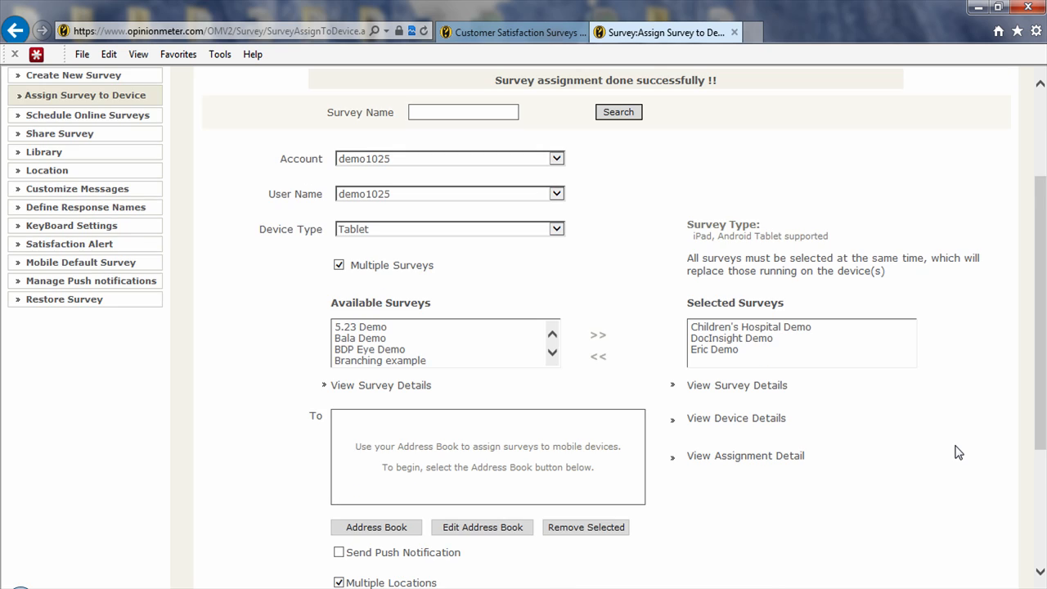